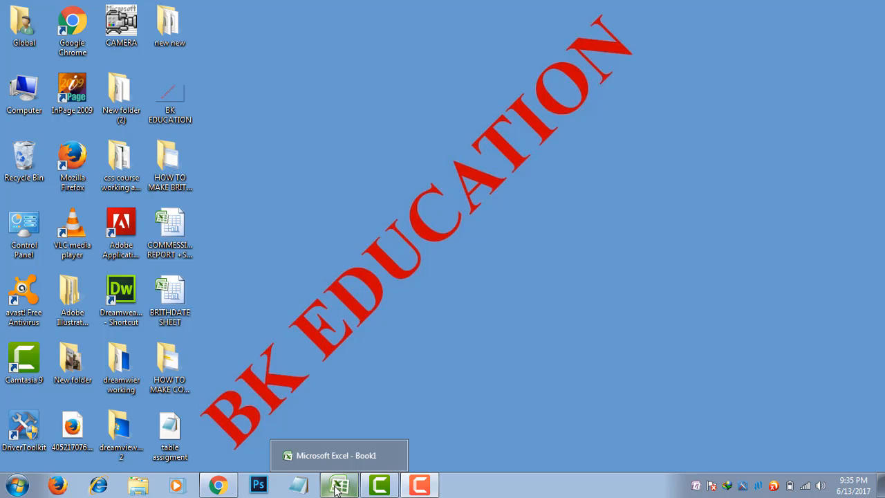
- Switch to the Excel workbook Book1 and give cell E7 a yellow fill
left_click(336, 487)
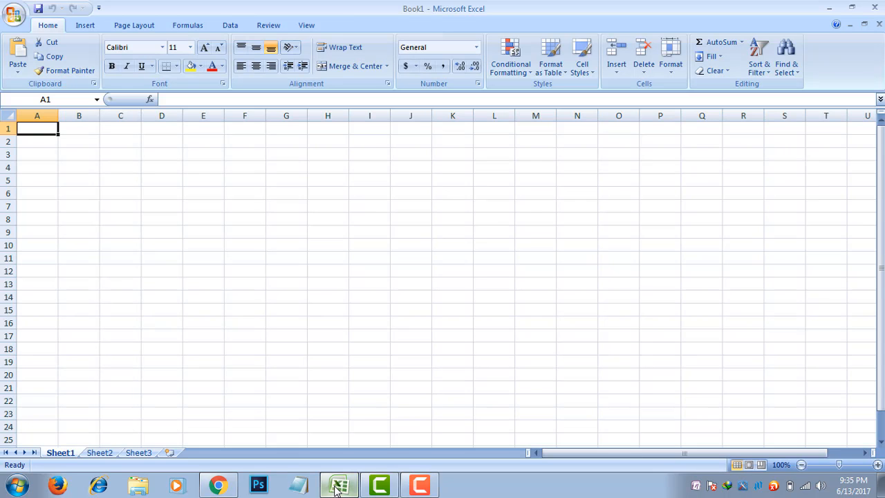
left_click(212, 205)
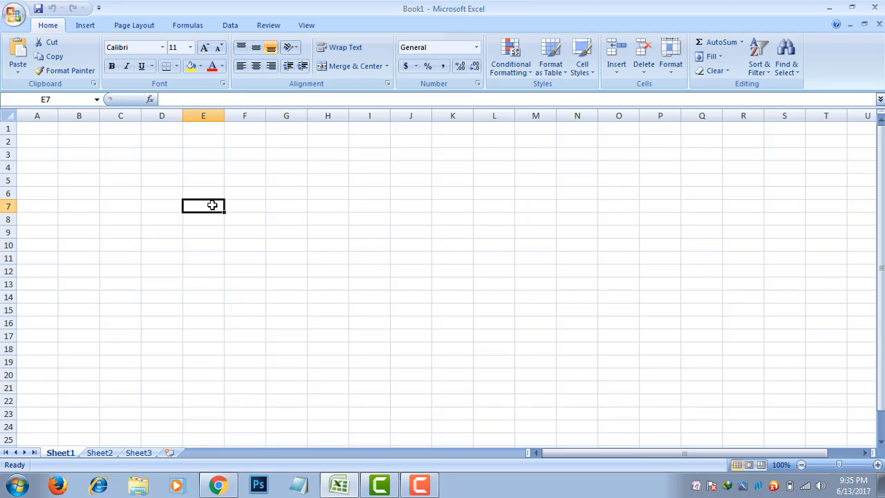
left_click(191, 66)
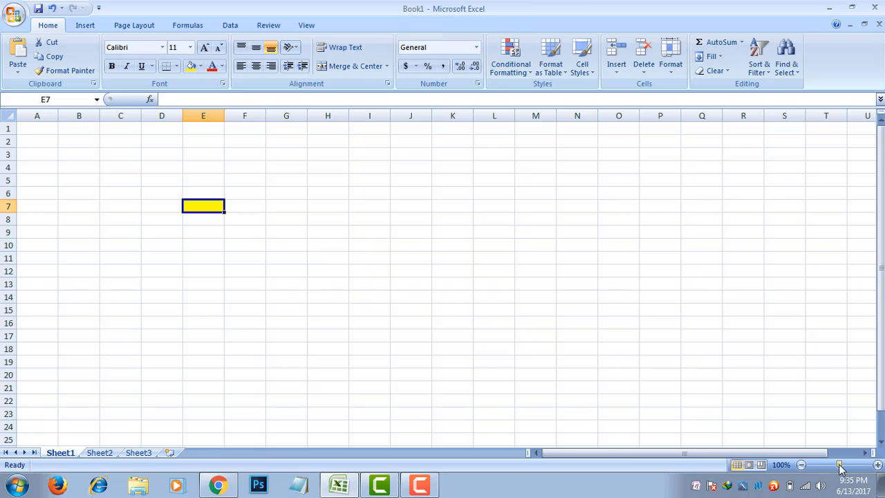
- Start an IF formula in cell F7 that returns "apple" when E7 equals "a", leaving the false argument open
left_click_drag(840, 466, 851, 466)
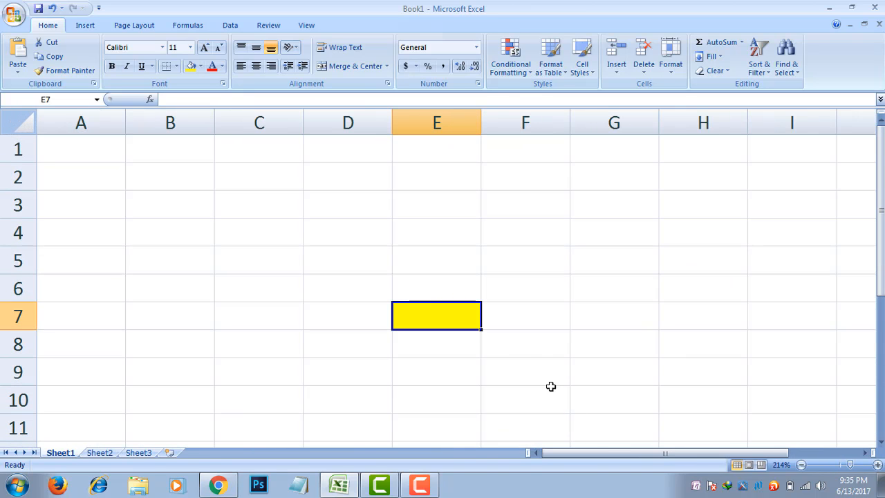
left_click_drag(598, 456, 654, 459)
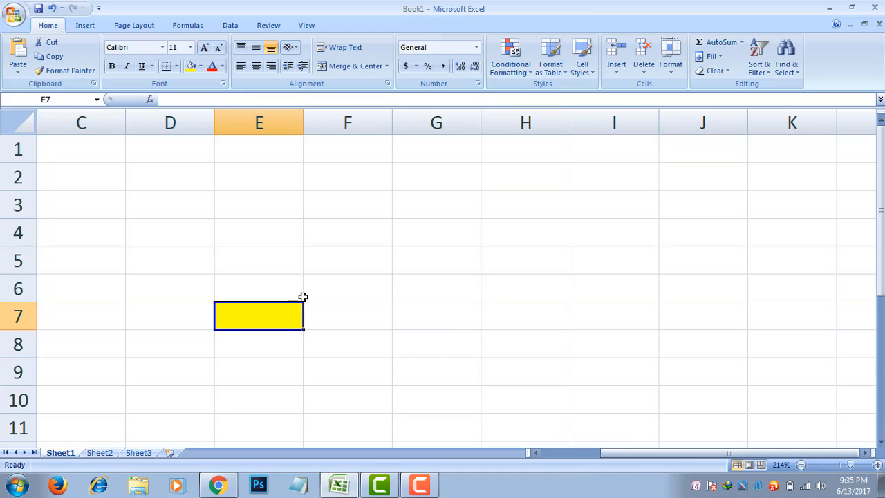
left_click(340, 318)
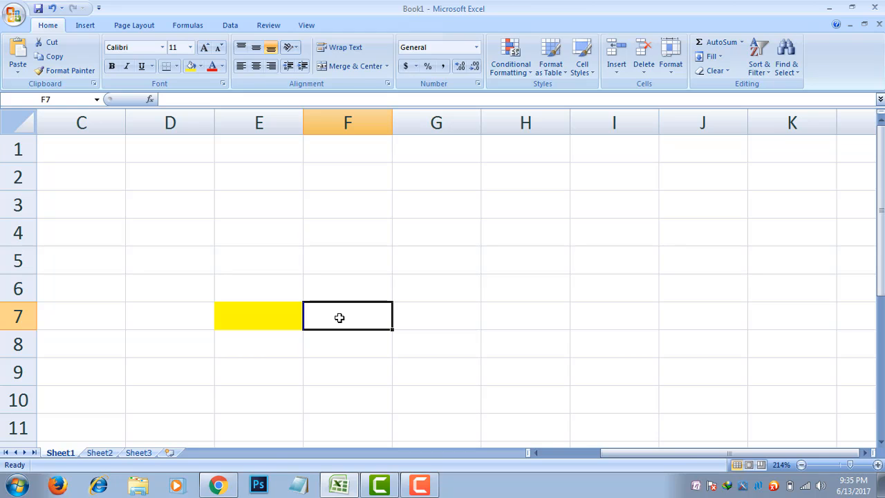
type("=")
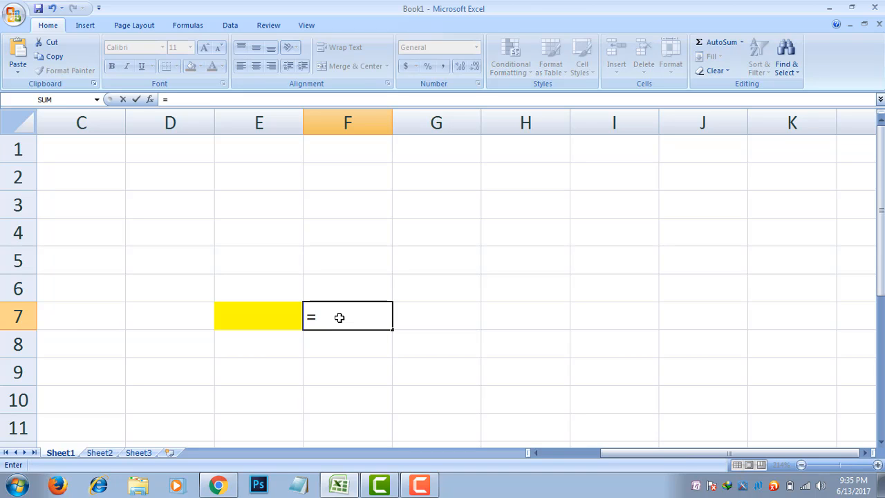
type("if")
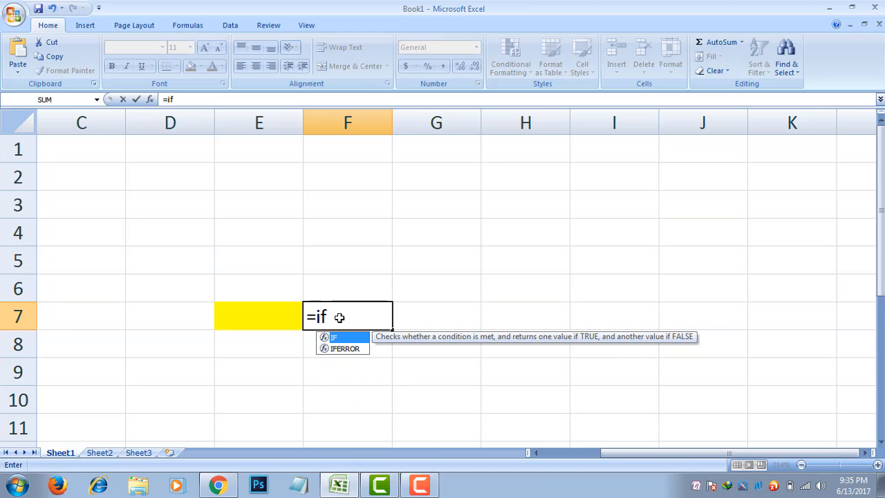
type("(")
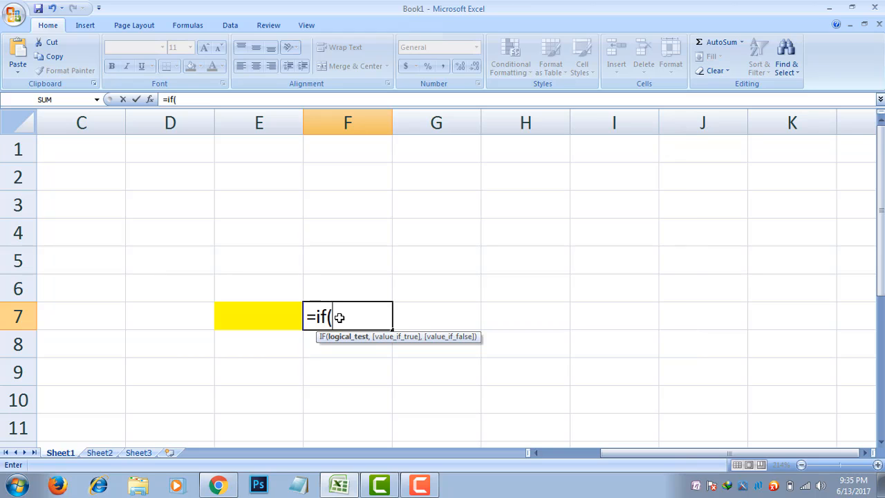
left_click(271, 311)
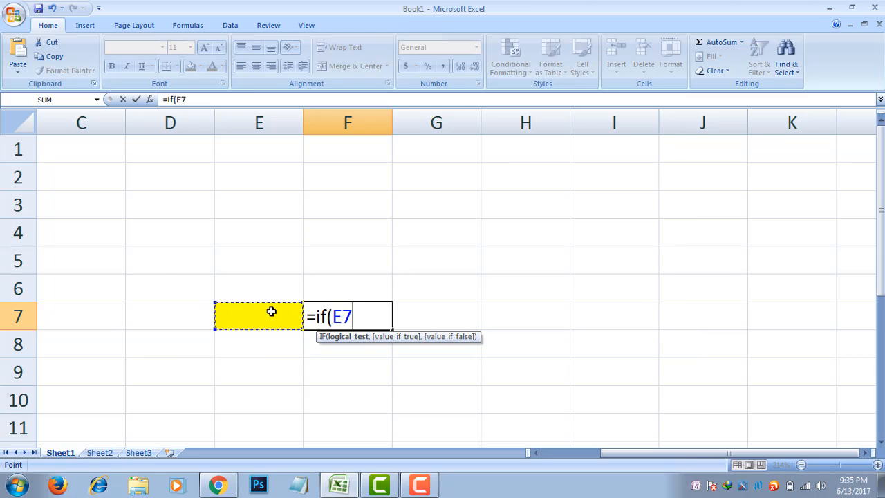
type("=\"a\"")
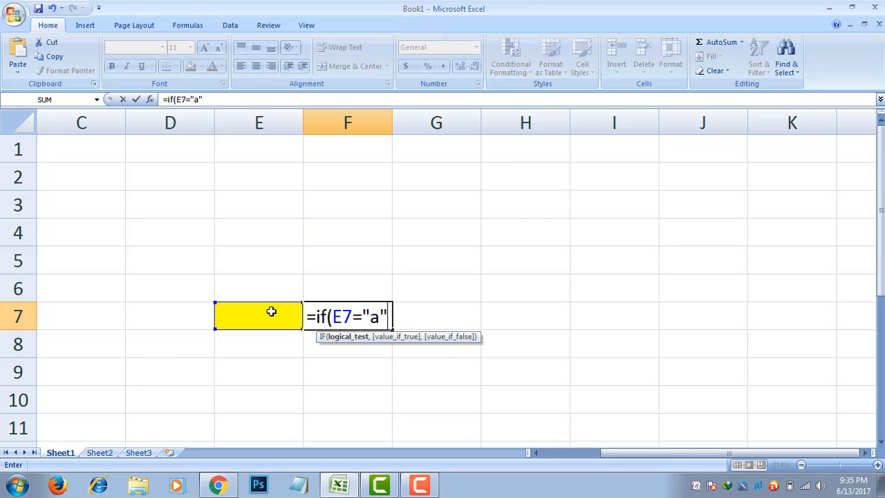
type(",\"")
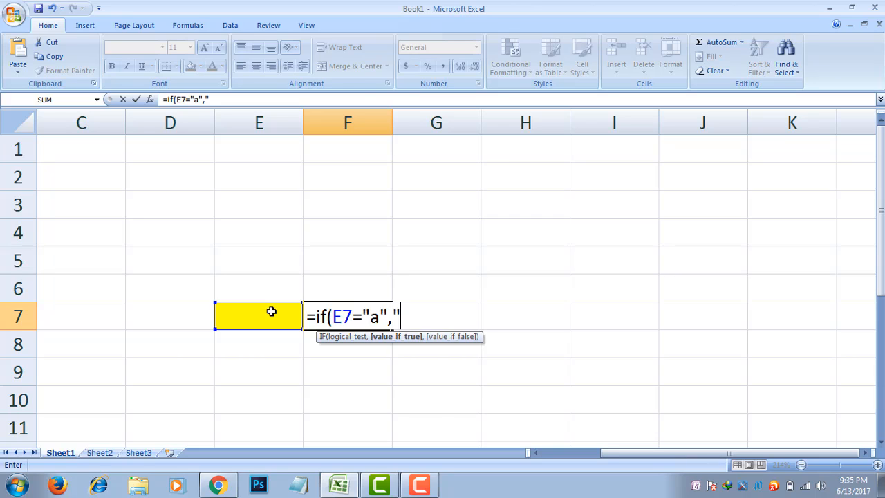
type("apple")
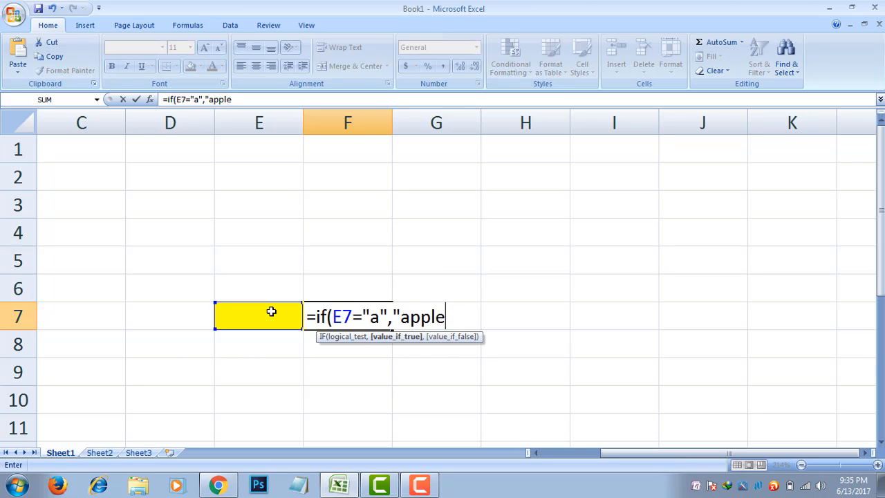
type("\",")
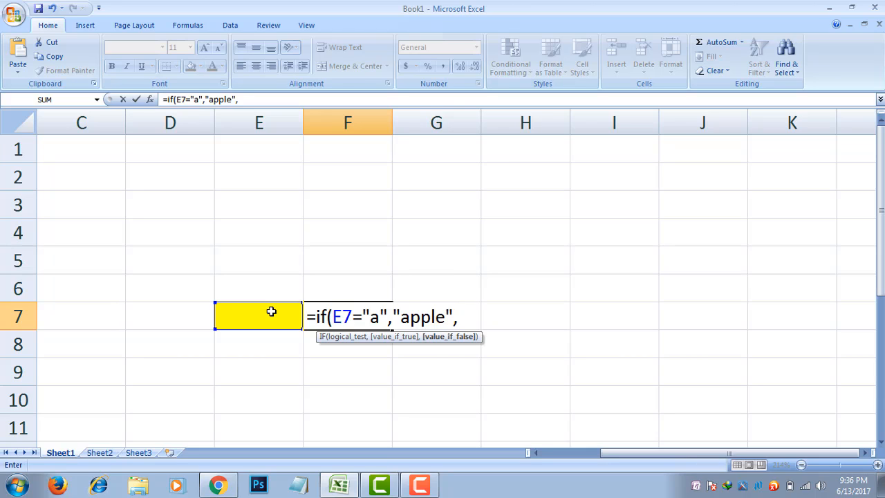
- Nest a second IF as the false argument, returning "bat" when E7 equals "b"
type("if(")
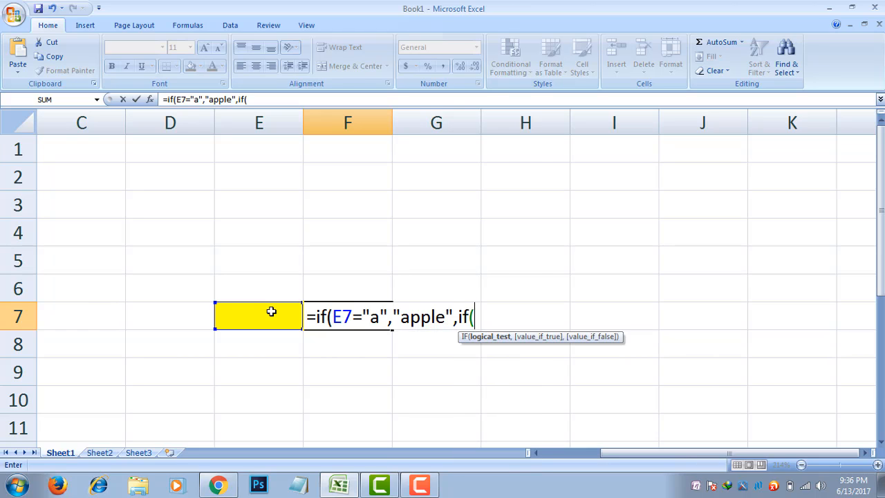
left_click(258, 313)
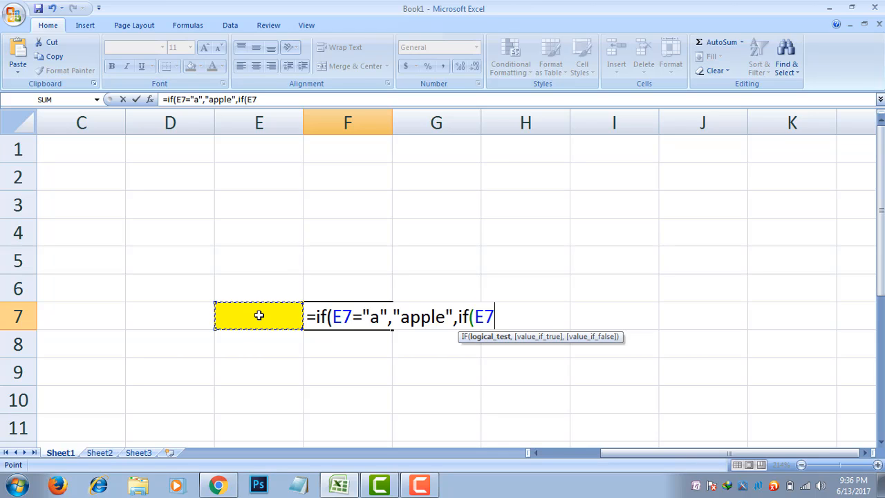
type("=\"b\",")
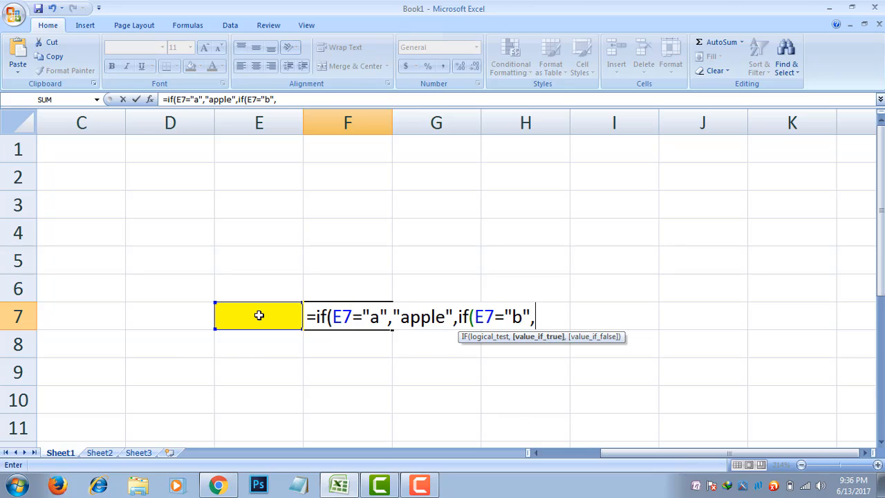
type("\"bat\"")
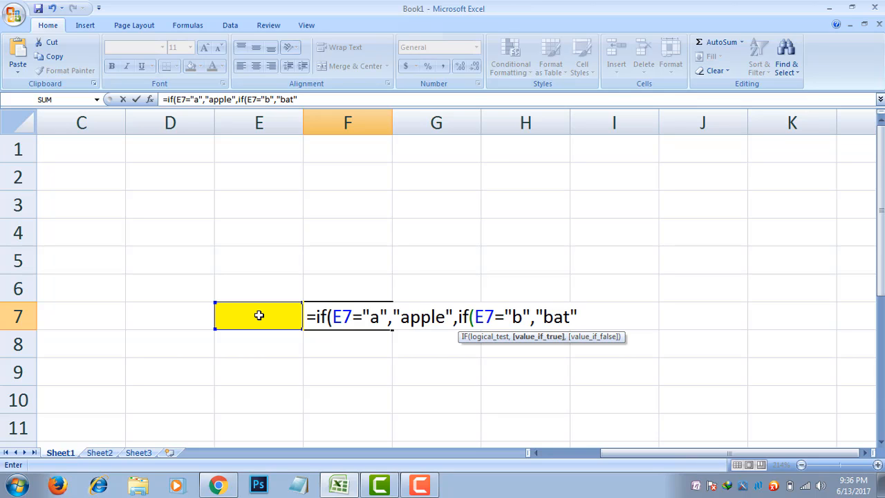
- Nest a third IF in the F7 formula, returning "cat" when E7 equals "c"
type(",if")
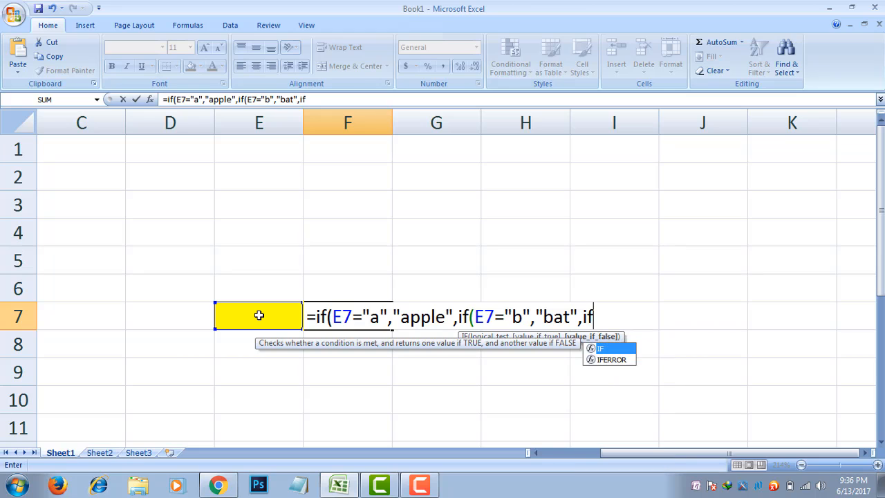
type("(")
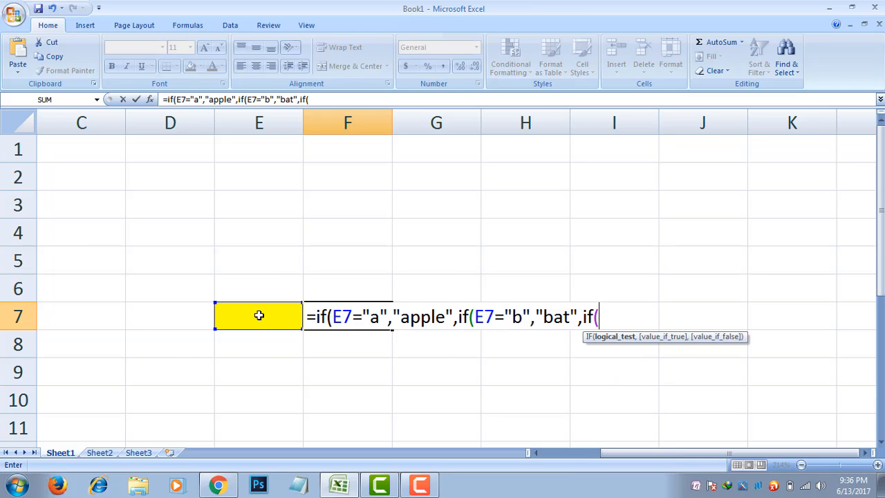
left_click(221, 318)
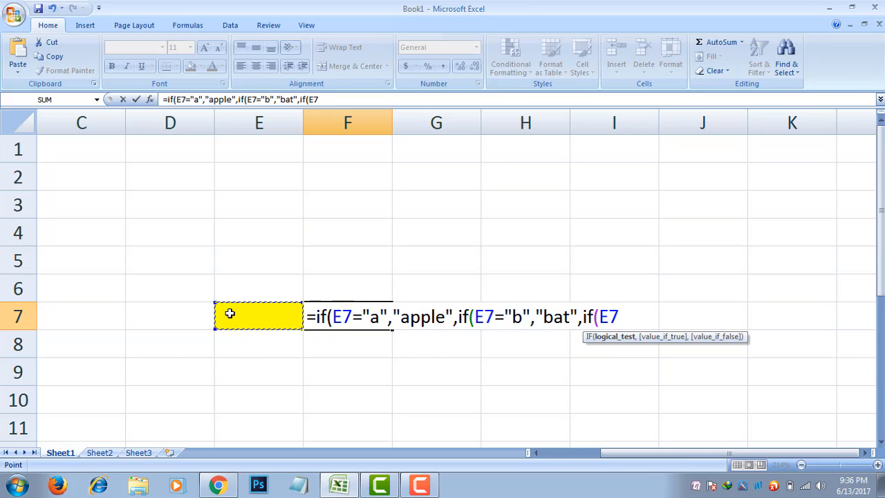
type("=\"c\"")
key("Return")
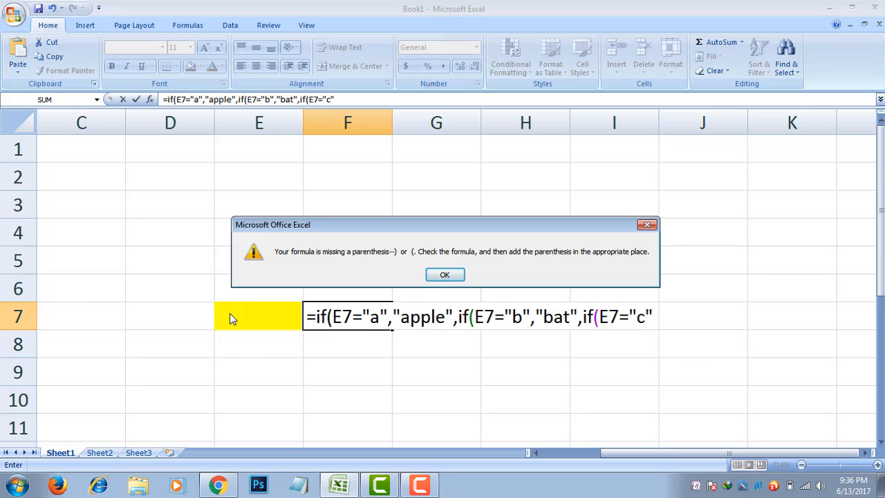
left_click(446, 275)
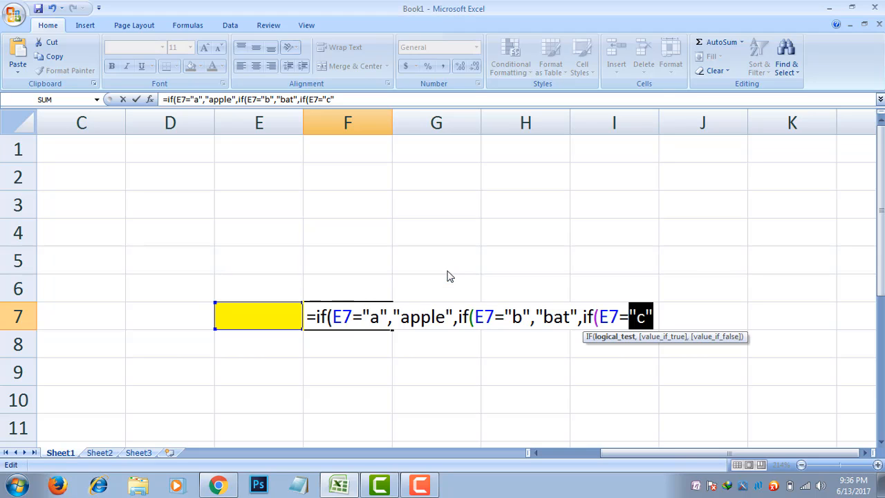
left_click(656, 316)
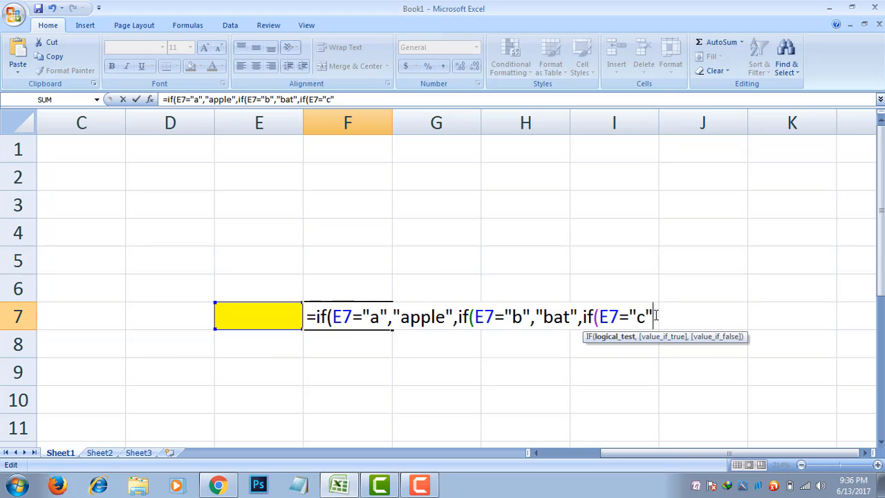
type(",")
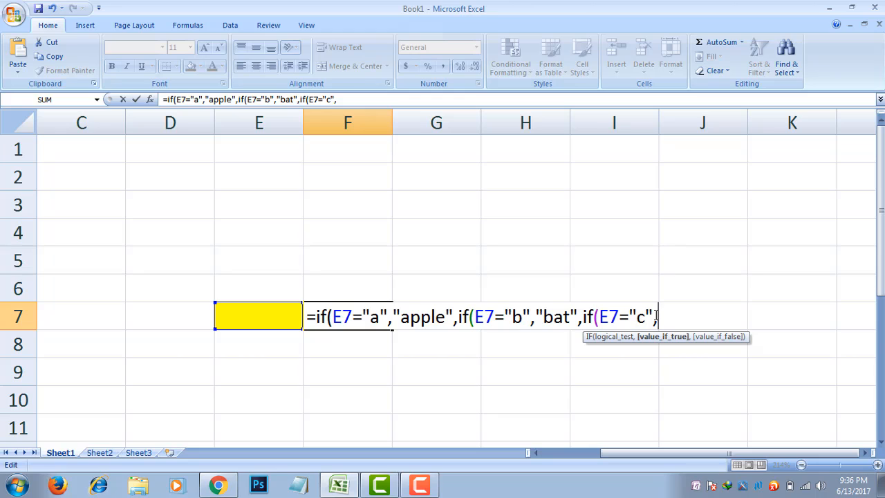
type("\"cat")
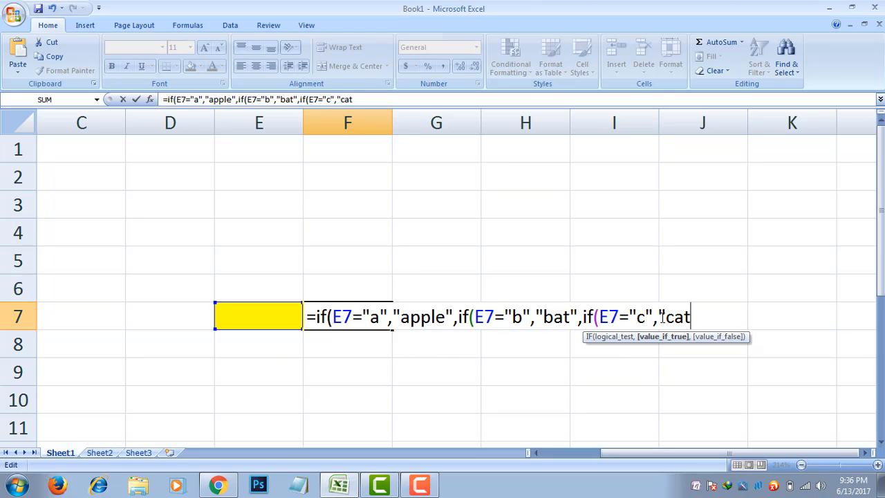
type("\"")
type(",")
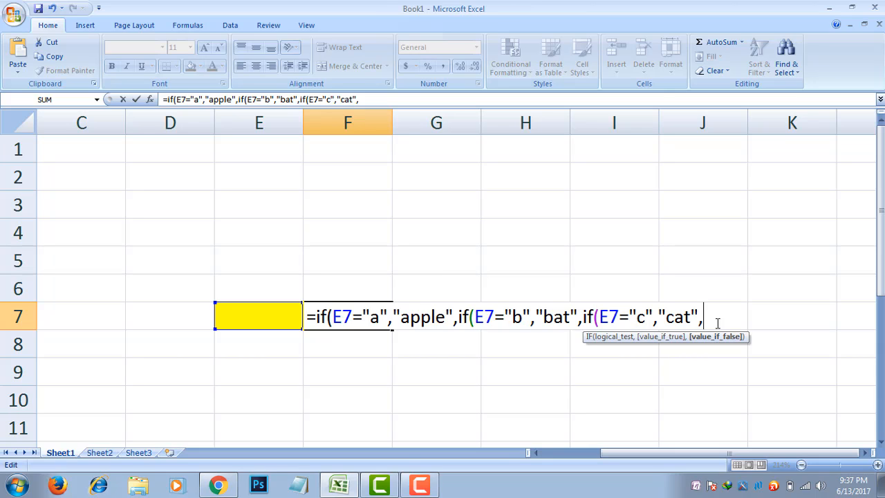
- Add "pakisatn" as the final false value, close all three IFs with parentheses and enter the formula in F7
type("\"pakisatn")
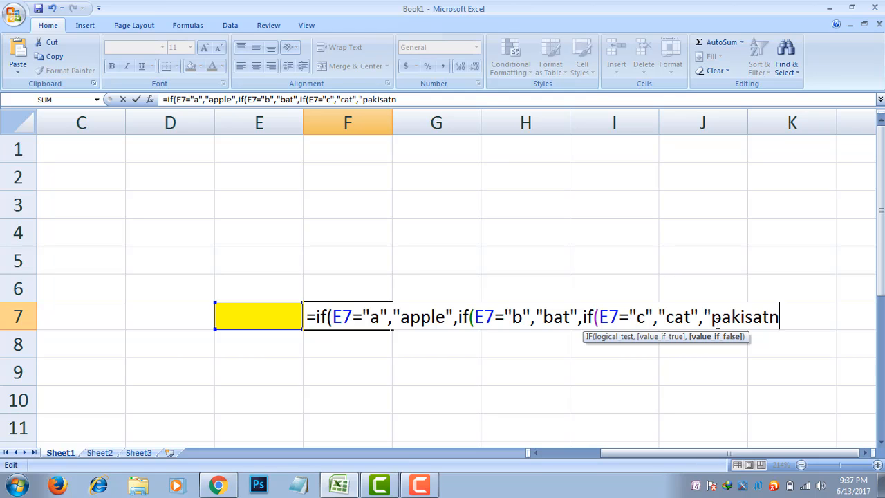
type("\"")
left_click(714, 318)
type(")")
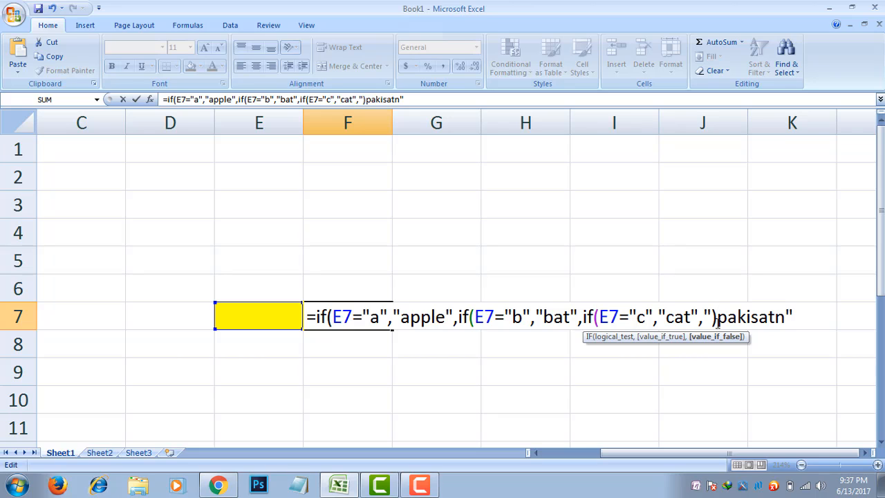
key("BackSpace")
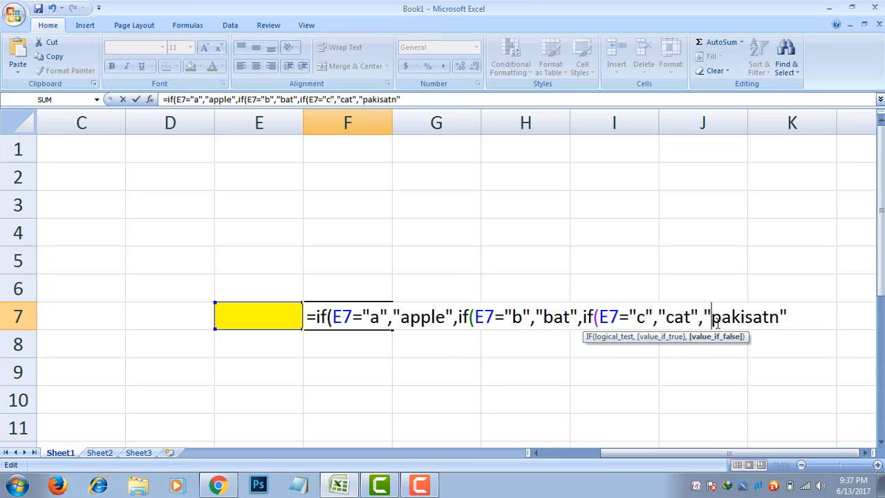
left_click(788, 317)
type(")))")
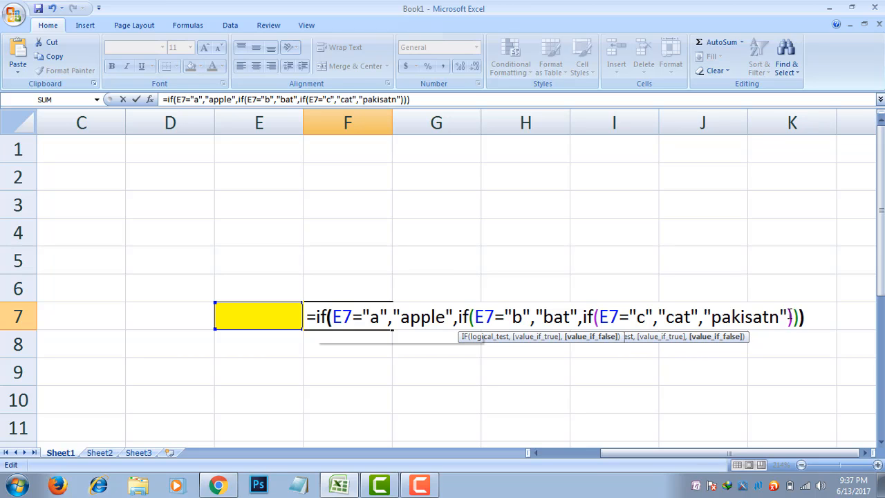
key("Return")
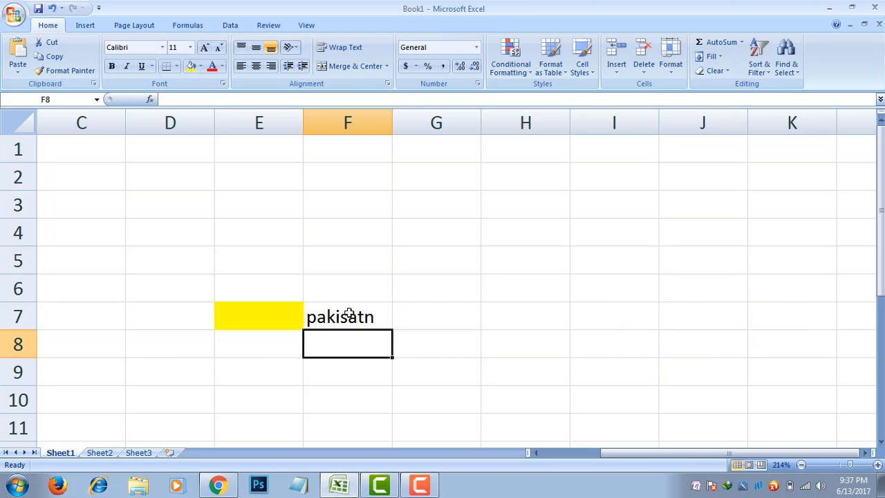
- Test the nested IF formula by entering "a" in cell E7 and replacing it with "b"
left_click(283, 316)
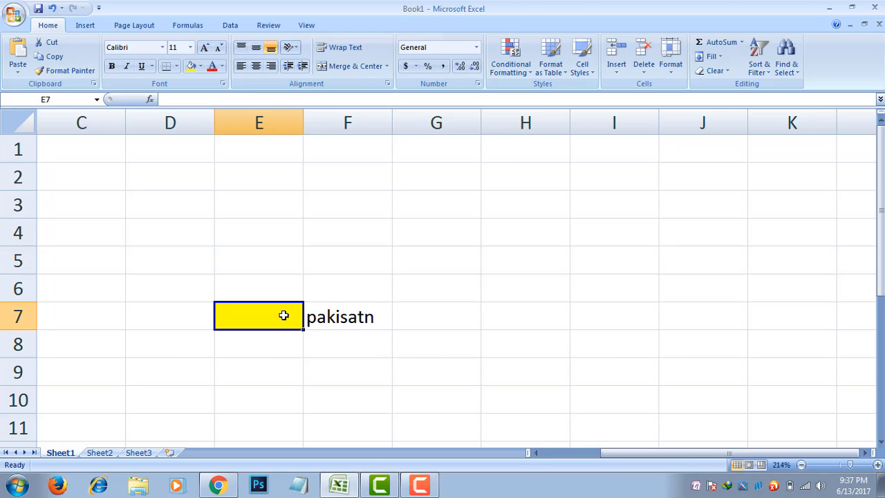
type("a")
key("Return")
left_click(283, 316)
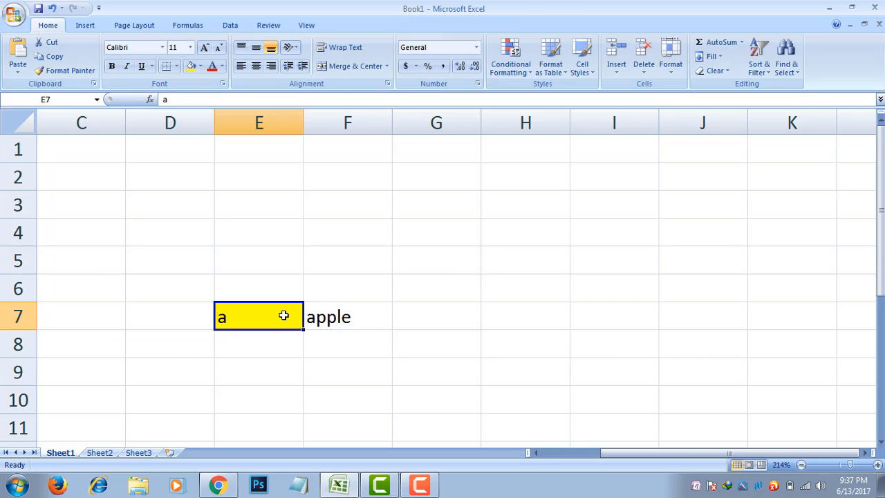
type("b")
key("Return")
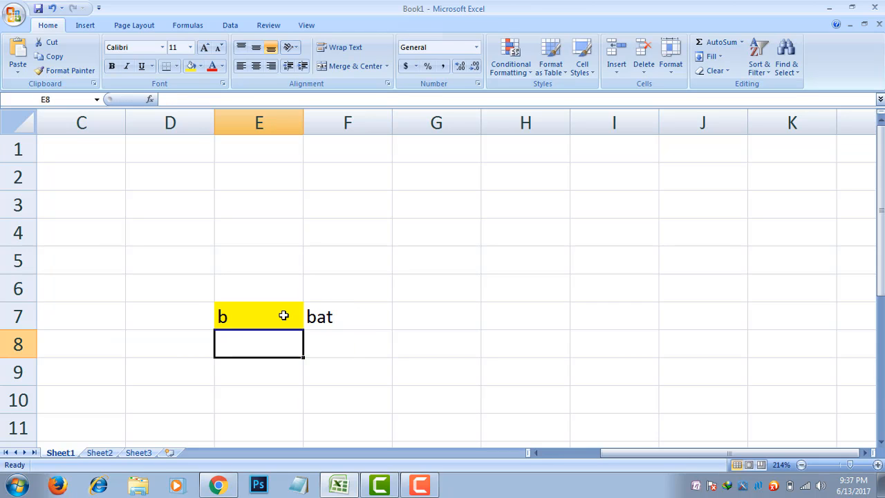
- Test the formula's third condition by entering "c" in cell E7
left_click(284, 316)
type("c")
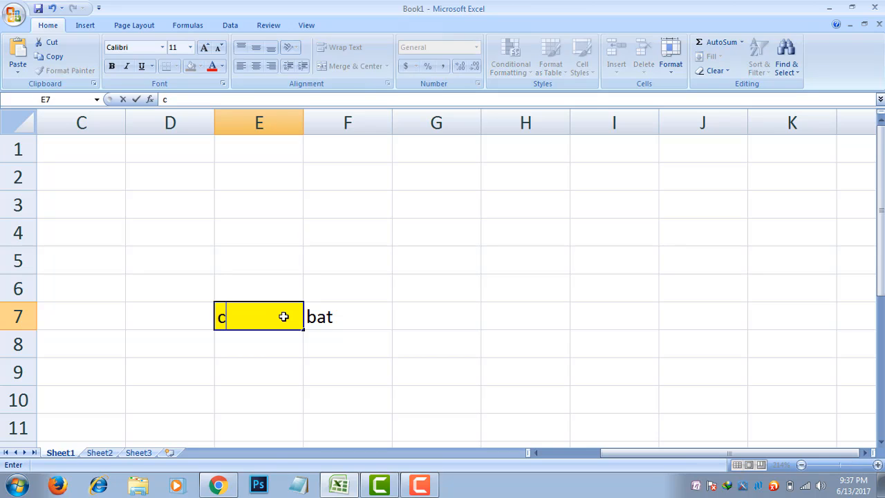
key("Return")
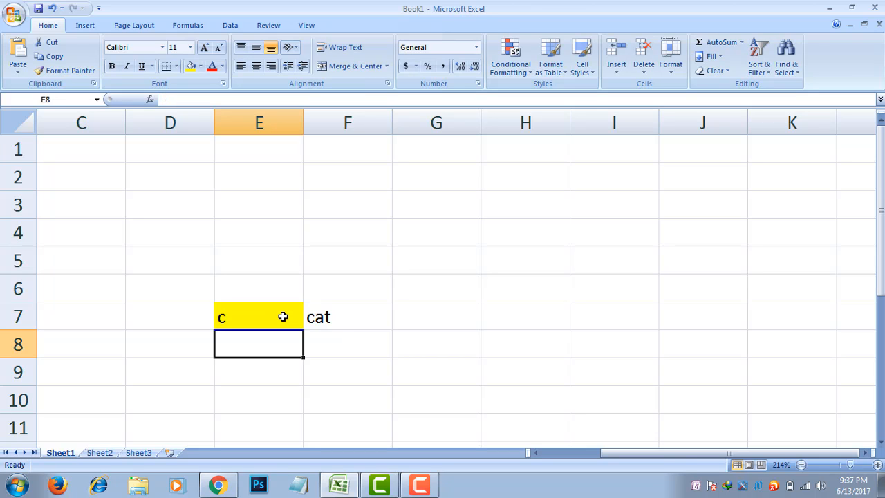
- Test the formula's final false value by entering "d" in cell E7 and replacing it with "z"
left_click(283, 317)
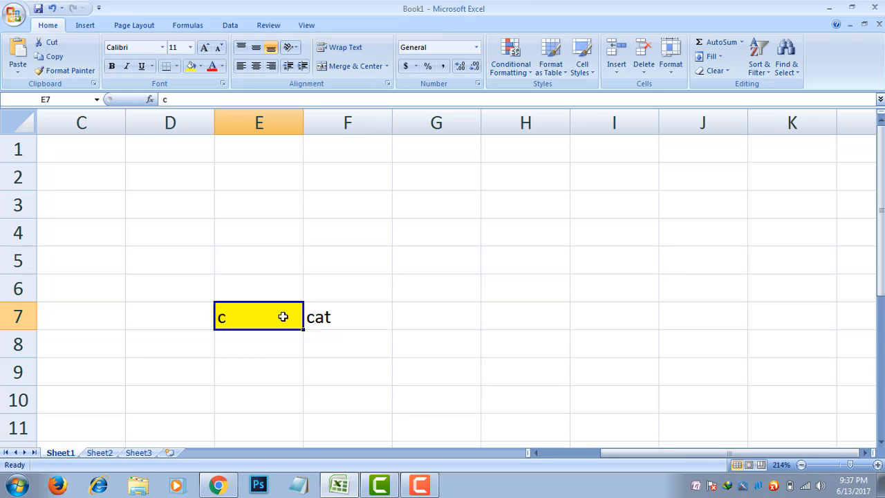
type("d")
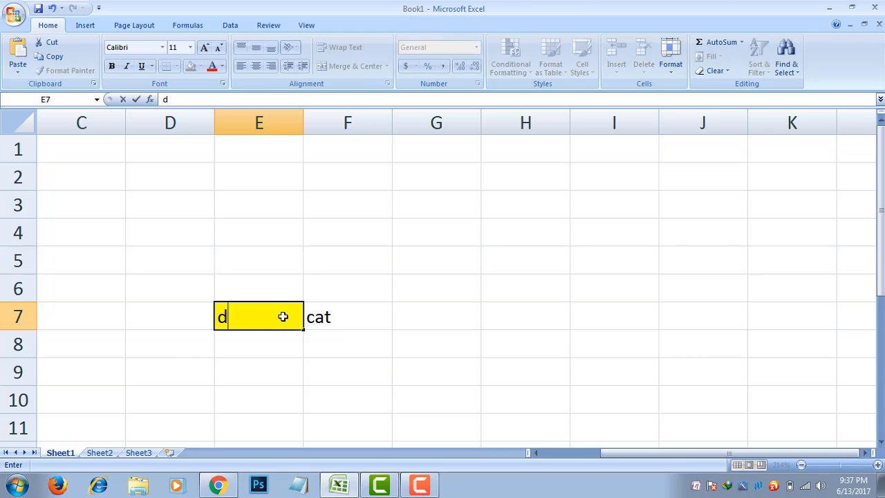
key("Return")
left_click(283, 317)
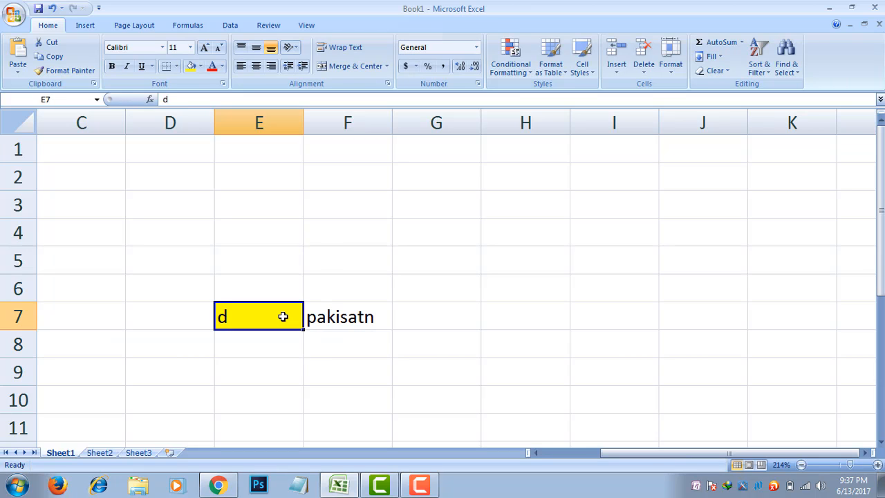
type("z")
key("Return")
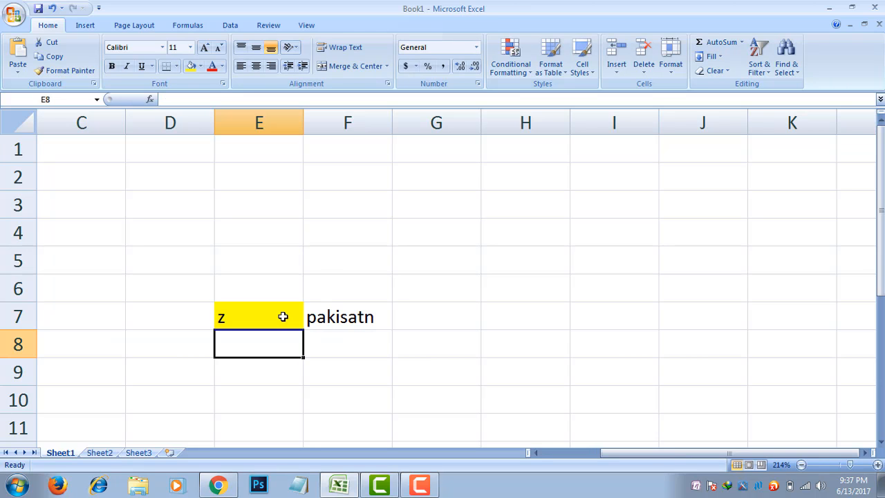
- Clear the letter from cell E7 to test the formula with an empty input cell
left_click(280, 316)
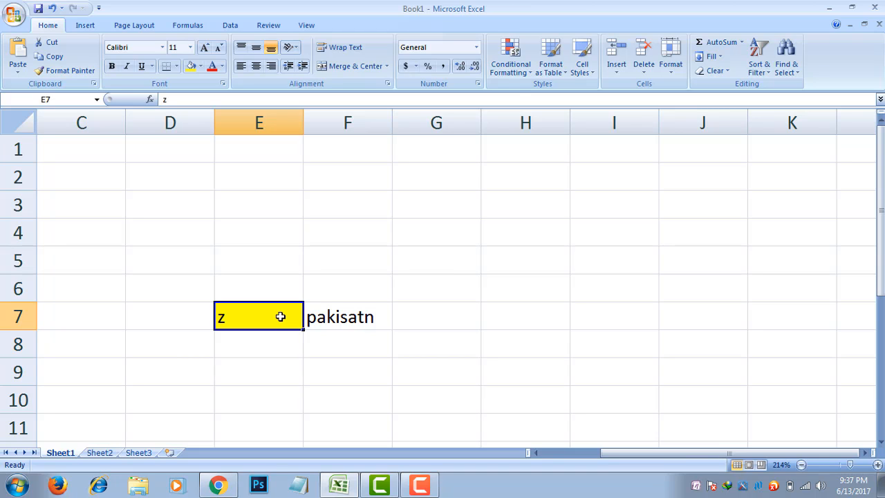
key("BackSpace")
key("Return")
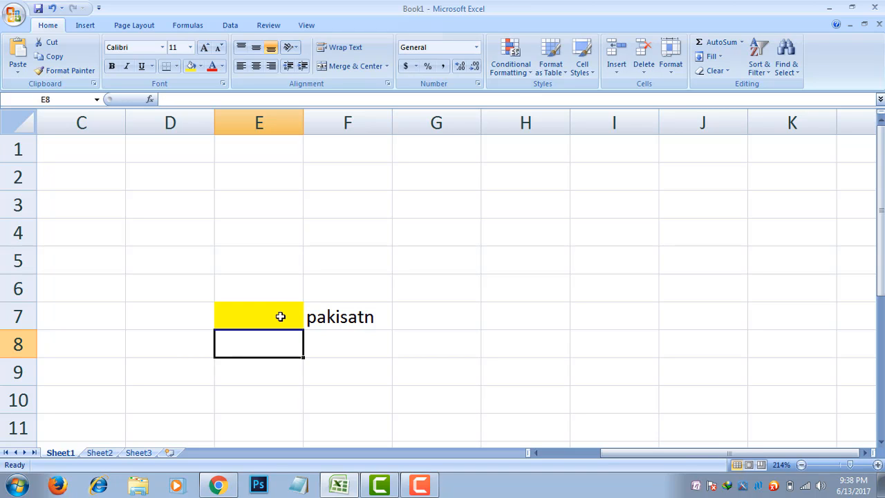